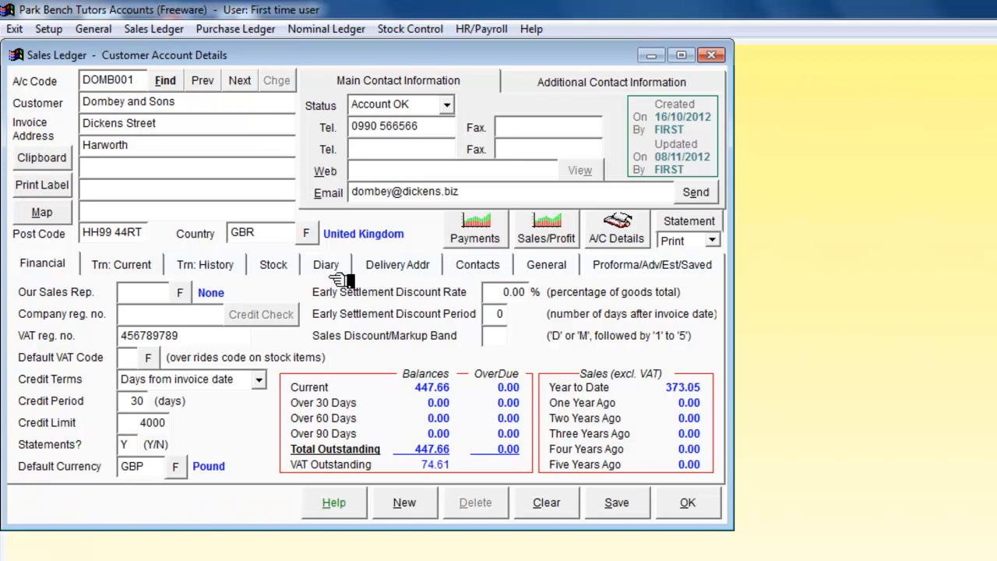
Step: Open the Flint and Daughters customer account, review its early settlement discount terms, and close the record
click(165, 81)
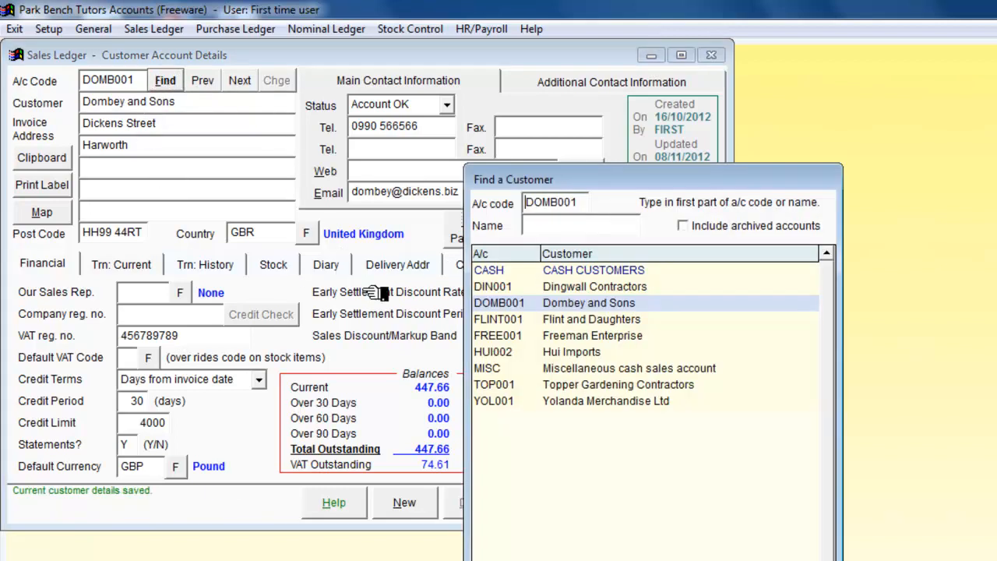
double_click(513, 325)
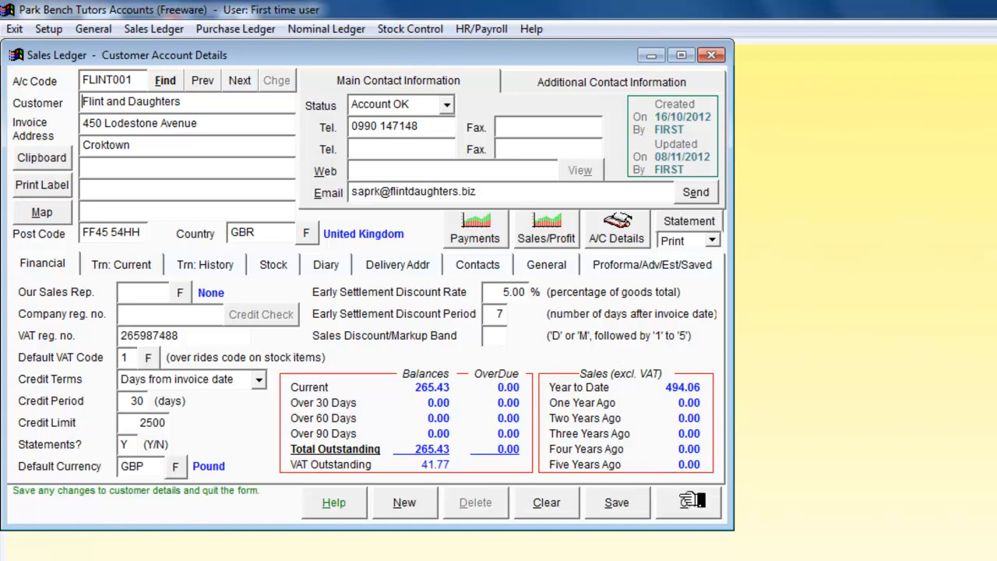
click(686, 497)
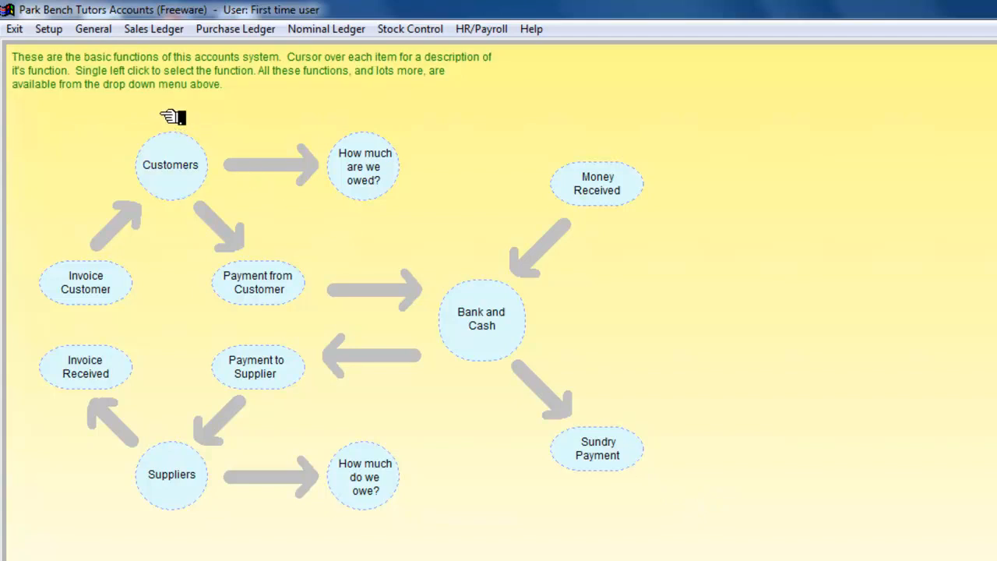
Step: Start a new sales invoice for the customer Dombey and Sons
click(152, 29)
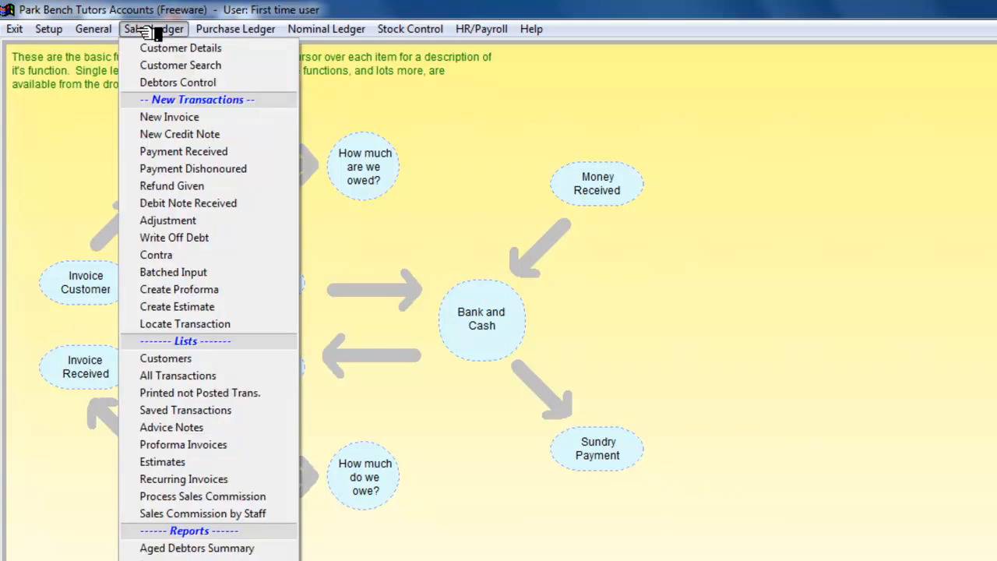
click(169, 117)
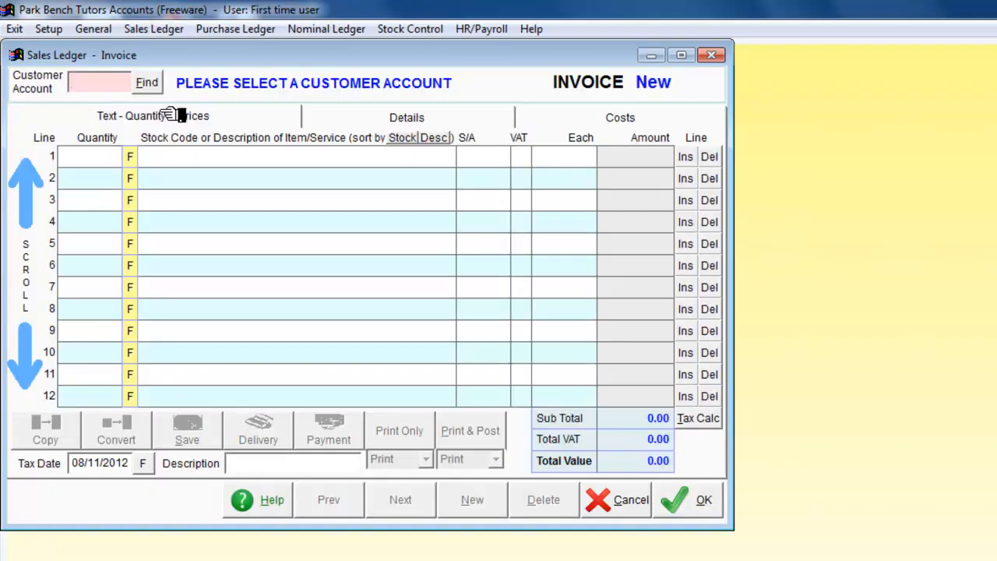
click(148, 84)
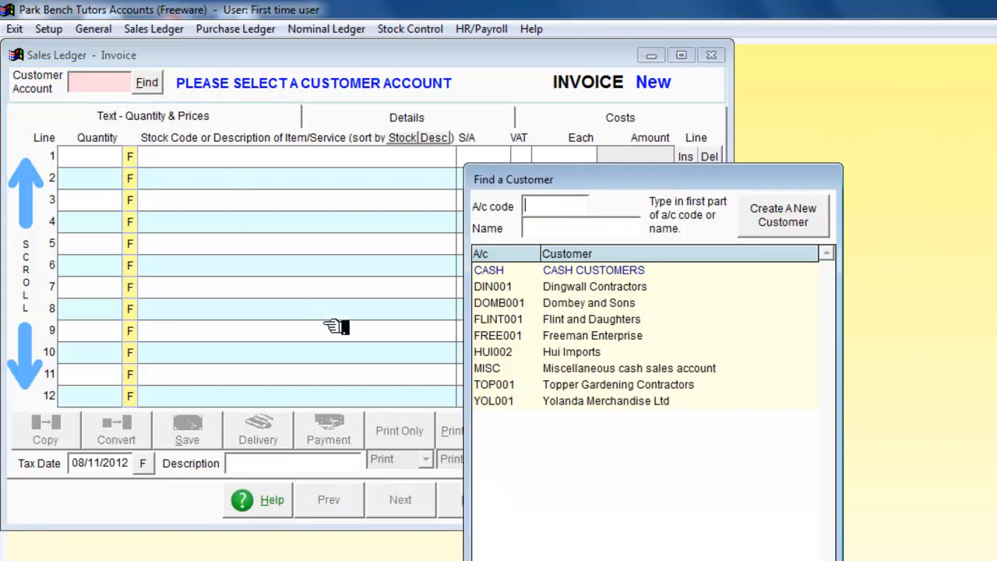
click(499, 304)
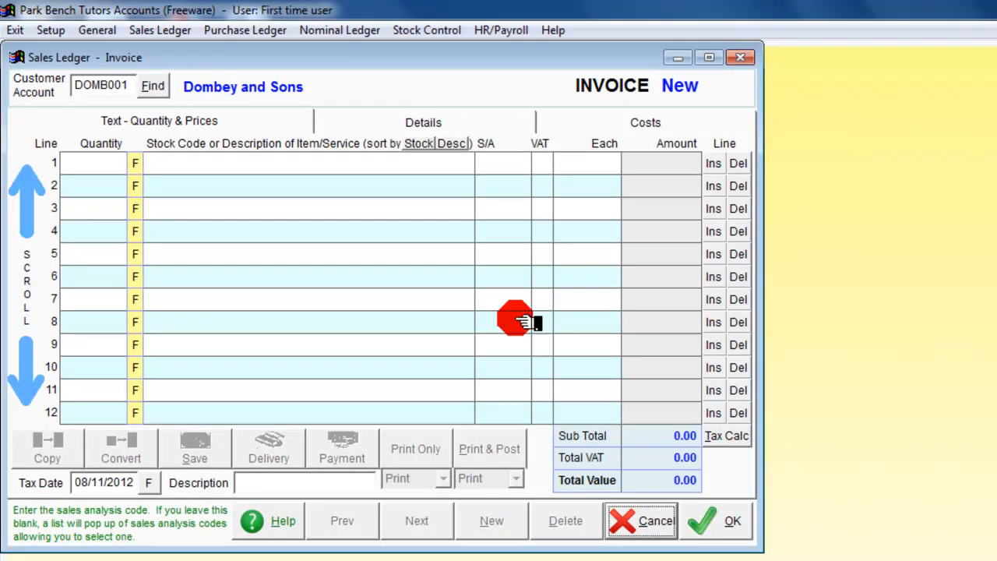
Step: Add the General Mowing stock item to line 1 of the invoice with a quantity of 40
click(136, 162)
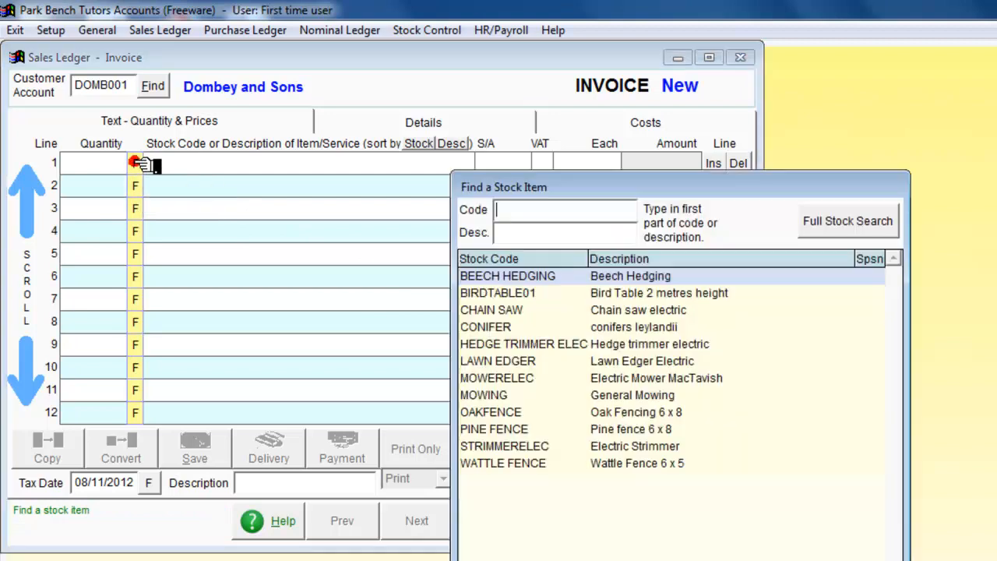
double_click(487, 394)
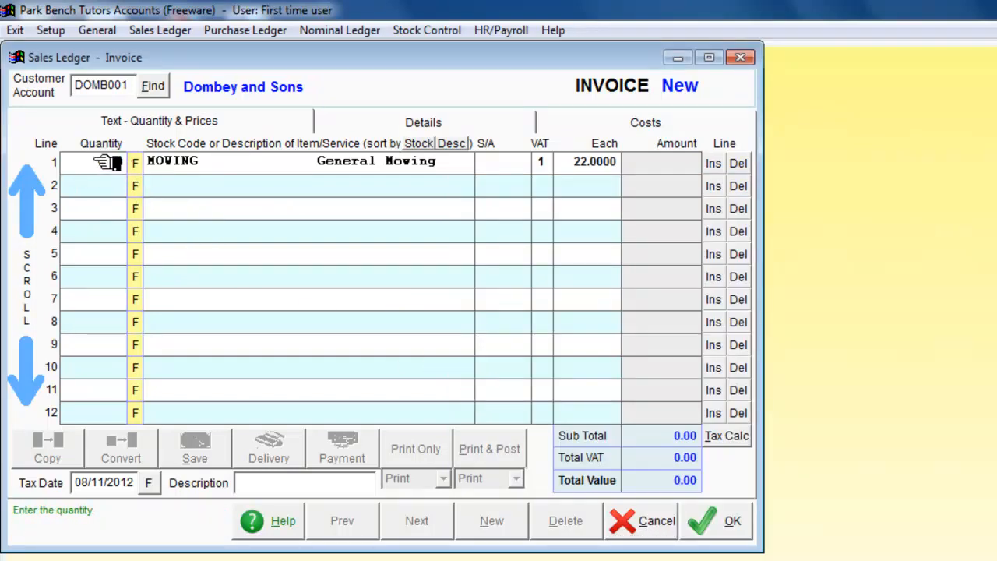
click(107, 162)
text(40.)
key(Tab)
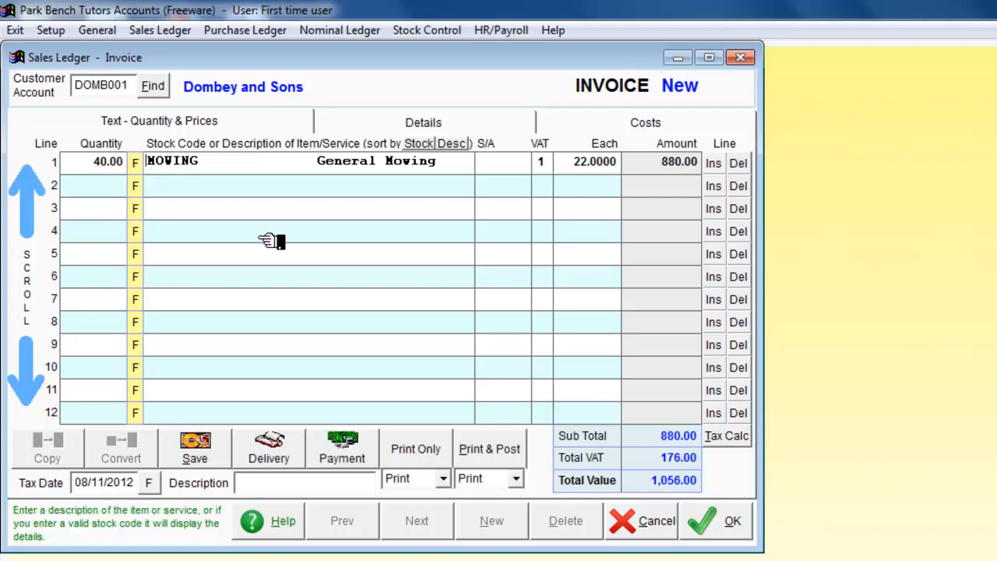
key(Tab)
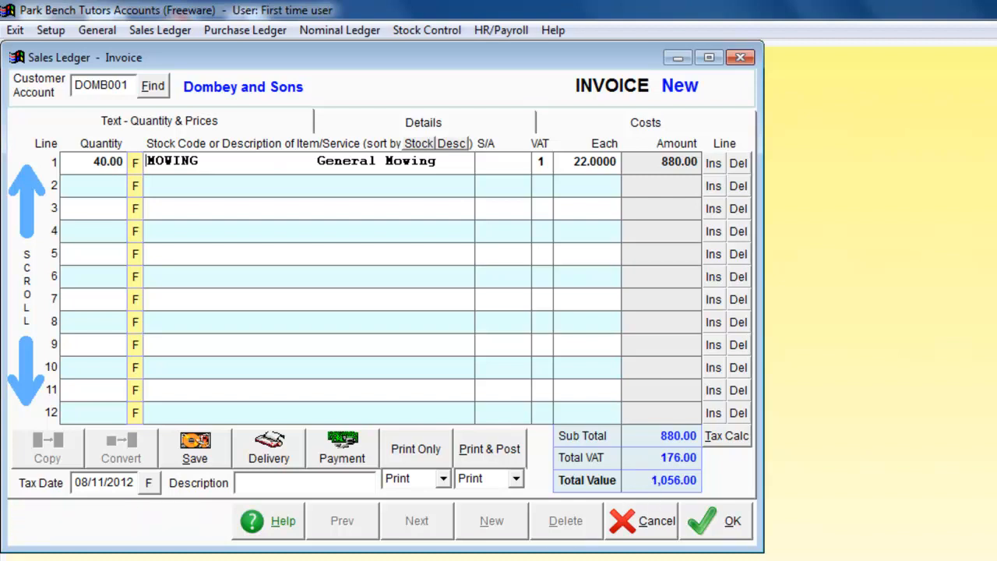
Step: Switch to Calculator, work out 20% of 880 to check the invoice's VAT, and close Calculator
click(623, 560)
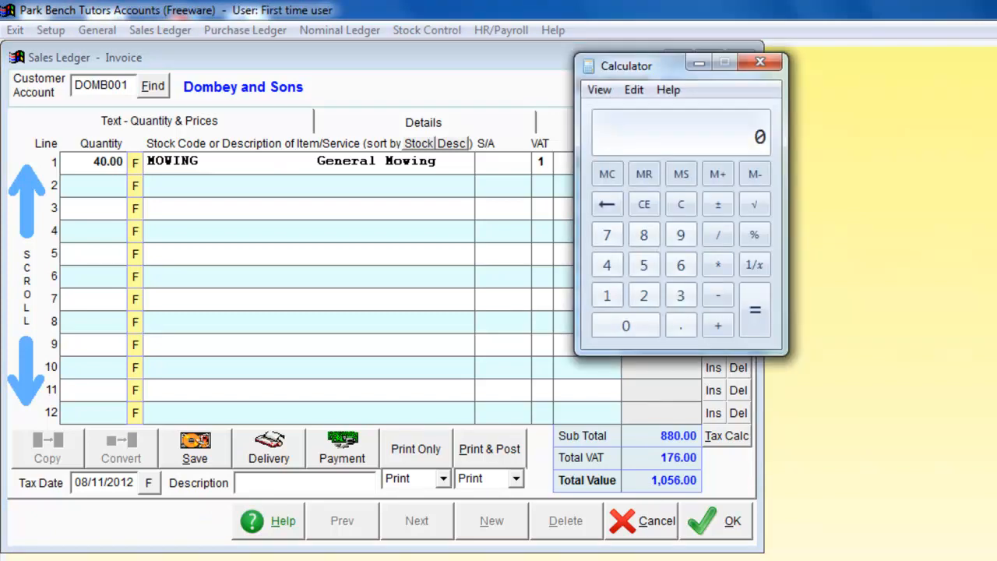
drag(656, 62, 282, 204)
click(269, 372)
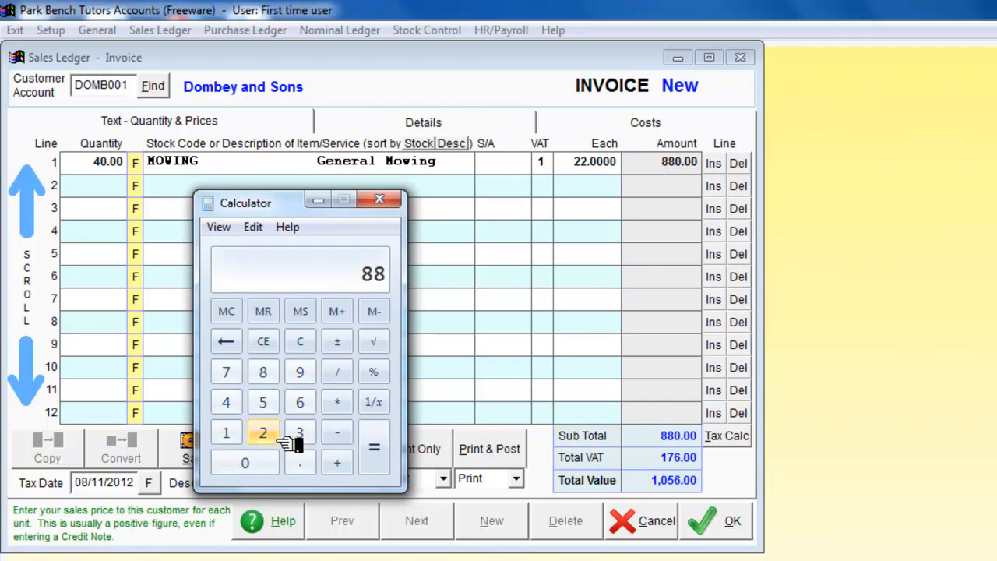
click(270, 464)
click(336, 402)
click(264, 434)
click(257, 462)
click(373, 372)
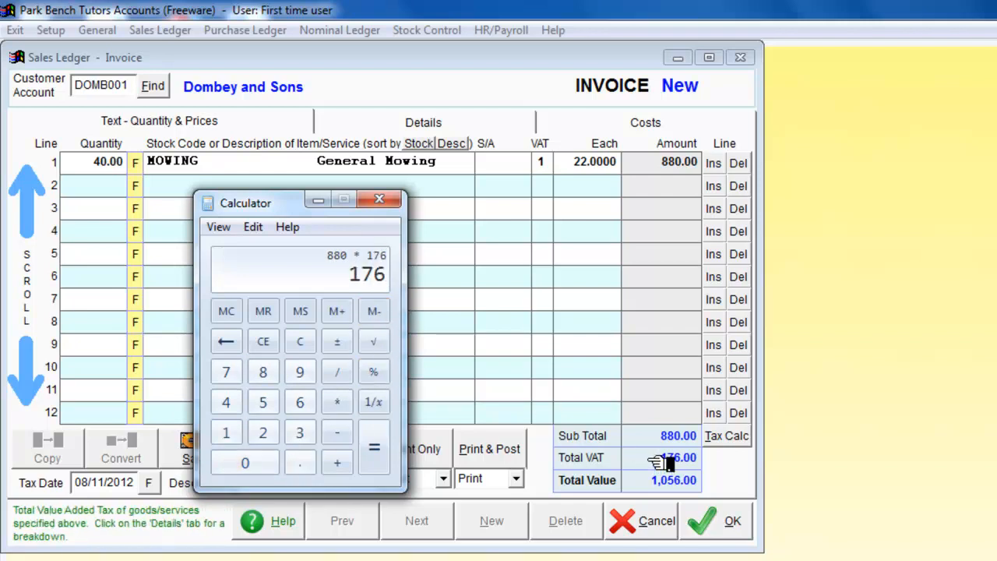
drag(287, 201, 304, 511)
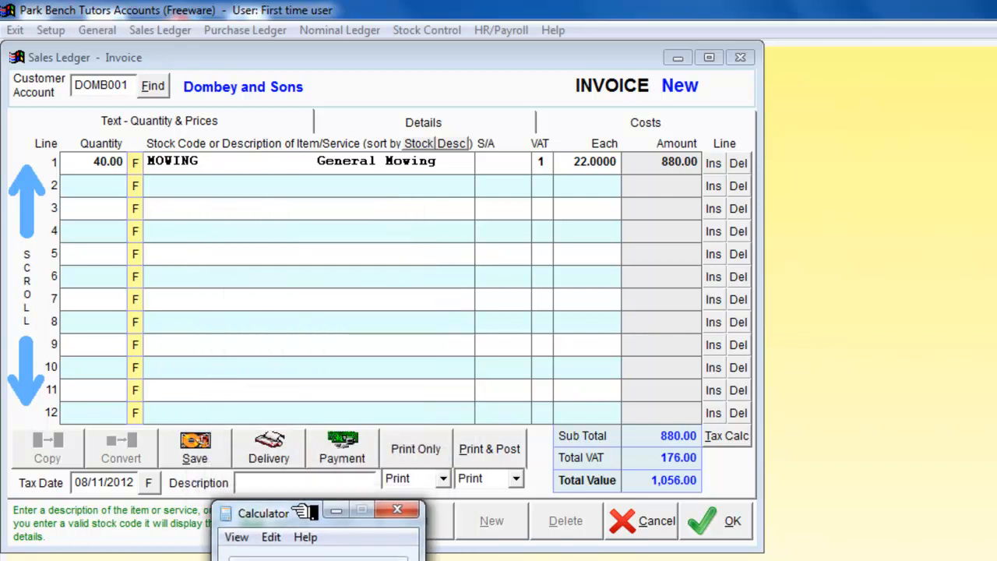
click(397, 511)
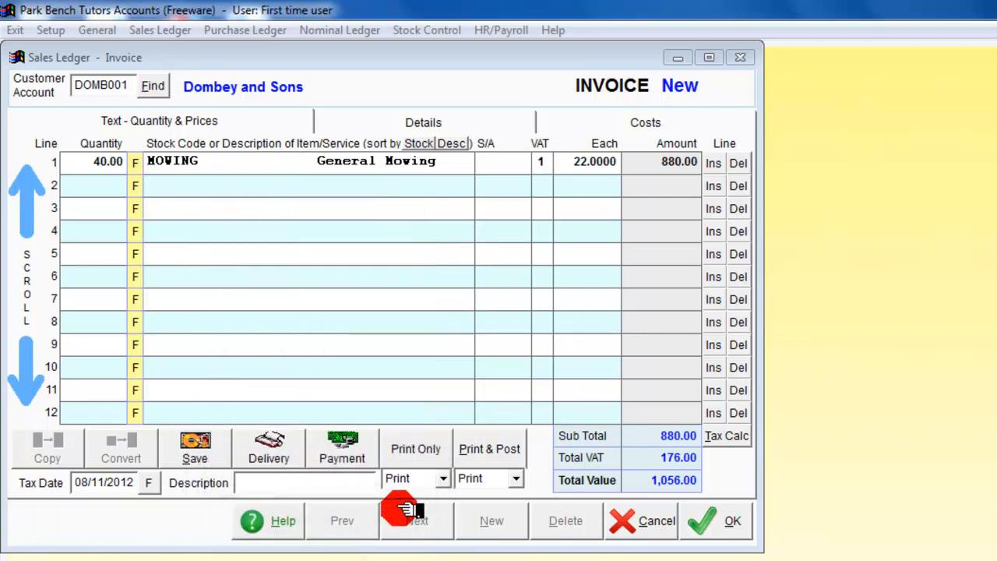
Step: Post the Dombey and Sons invoice with View (text) as the output type, and close the preview and invoice
click(517, 479)
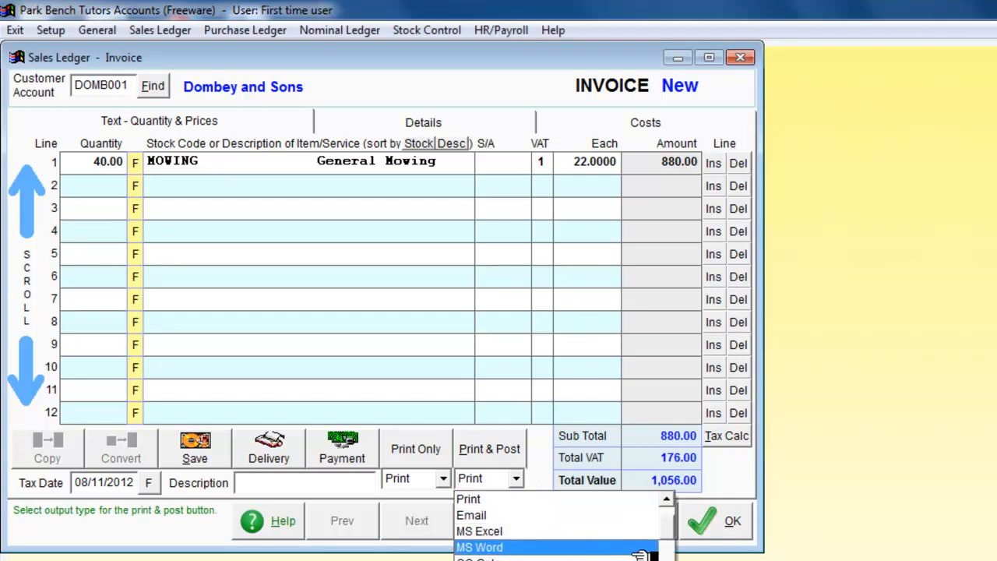
drag(670, 528, 668, 505)
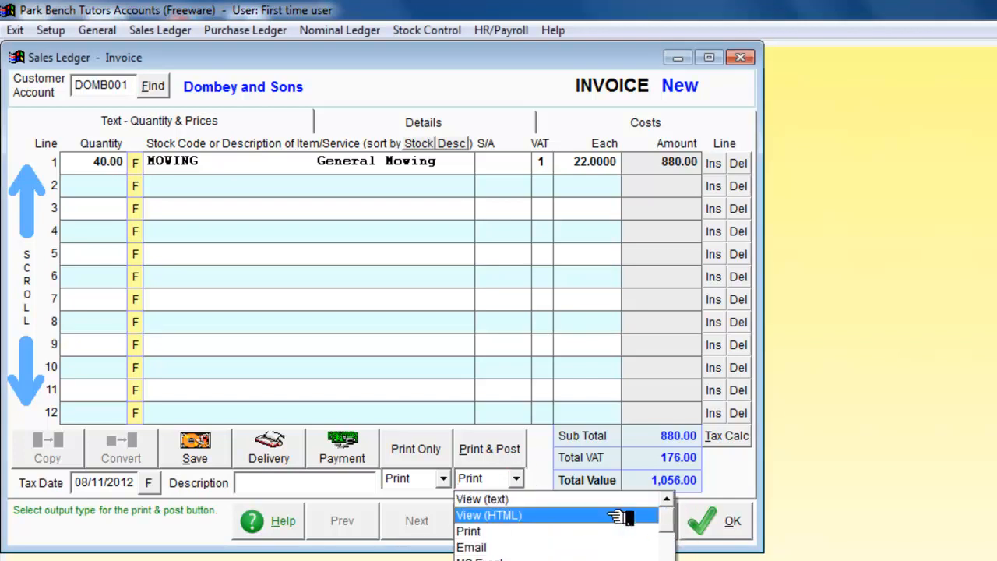
click(482, 503)
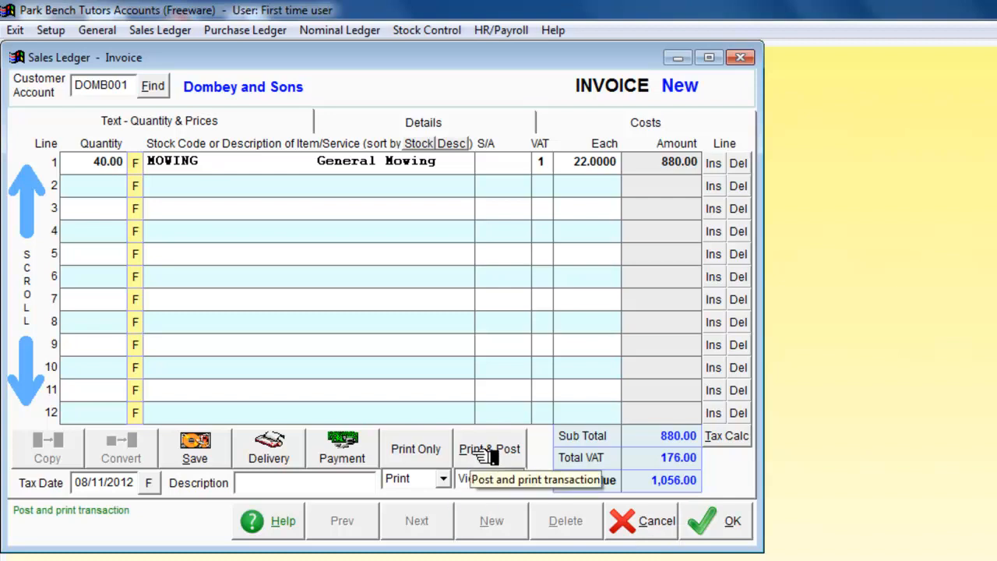
click(491, 452)
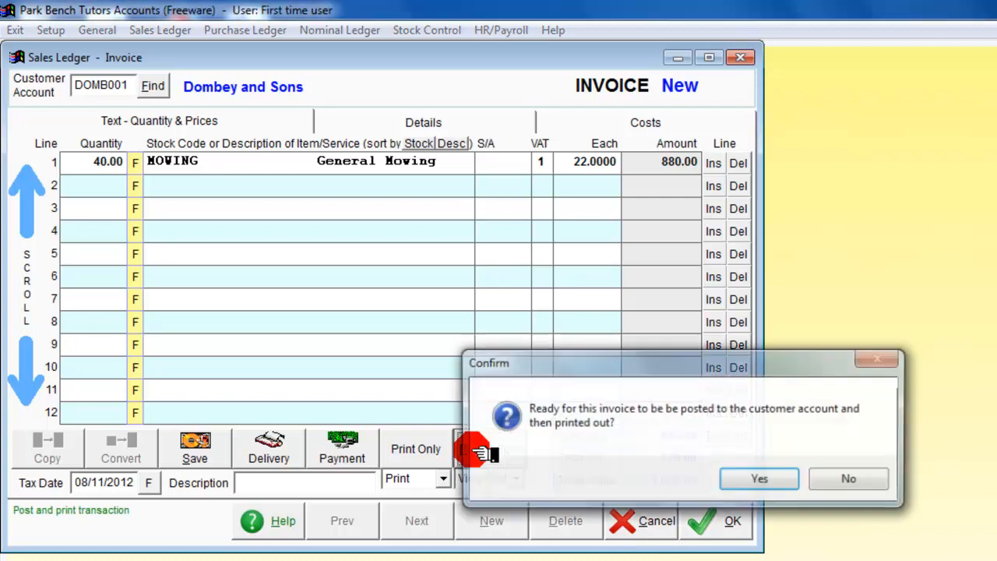
click(753, 480)
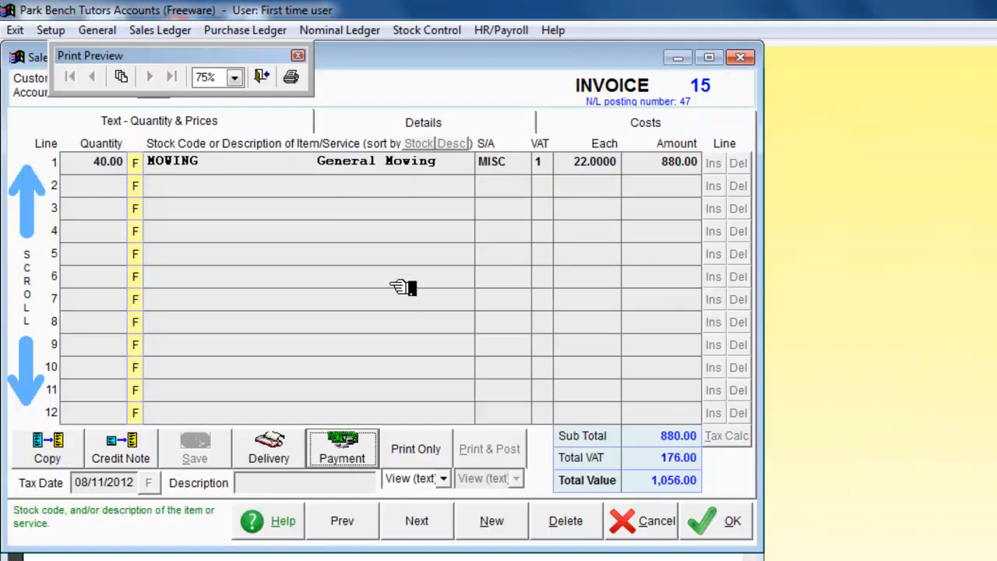
click(752, 57)
click(749, 57)
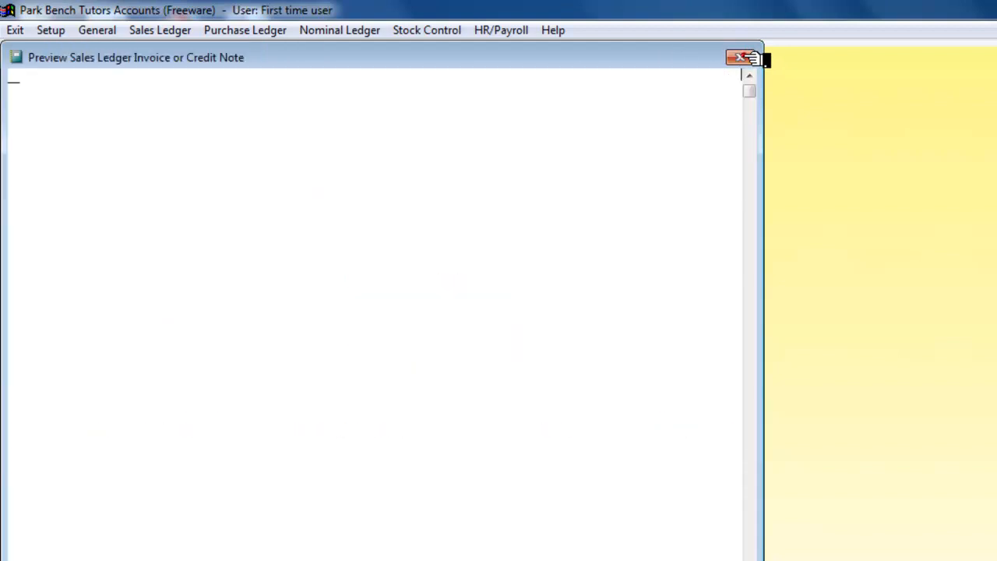
Step: Start a new sales invoice for the customer Flint and Daughters
click(176, 31)
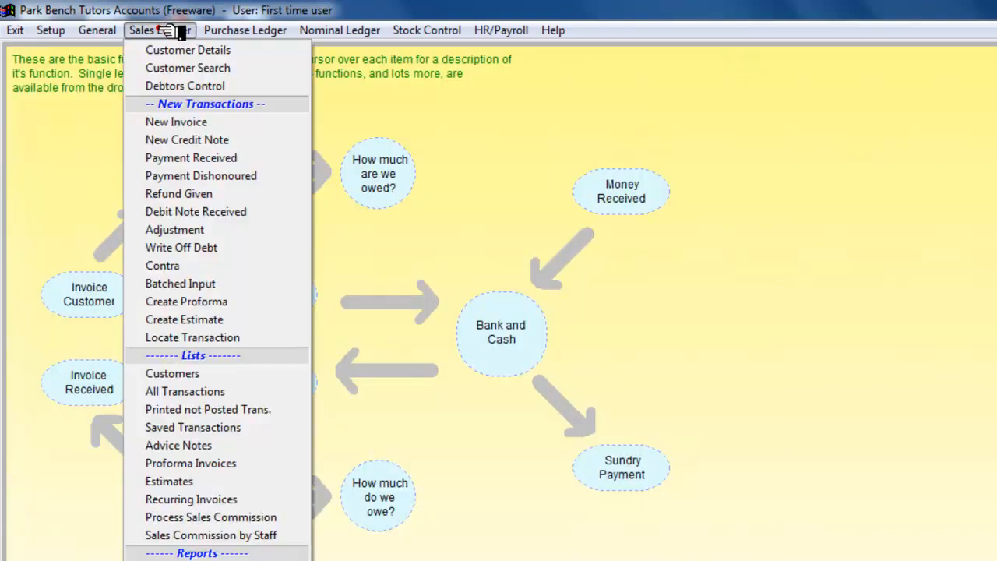
click(189, 122)
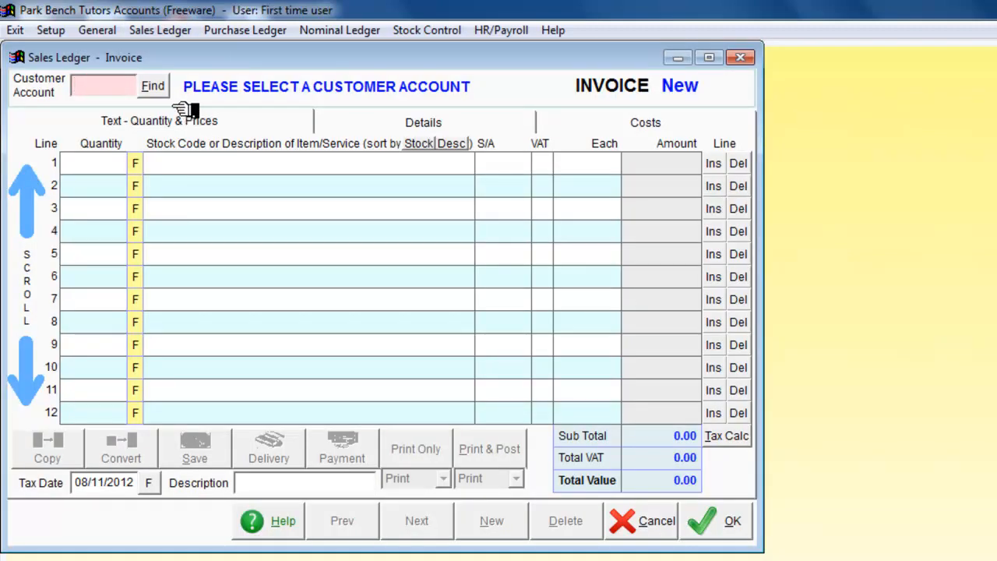
click(155, 87)
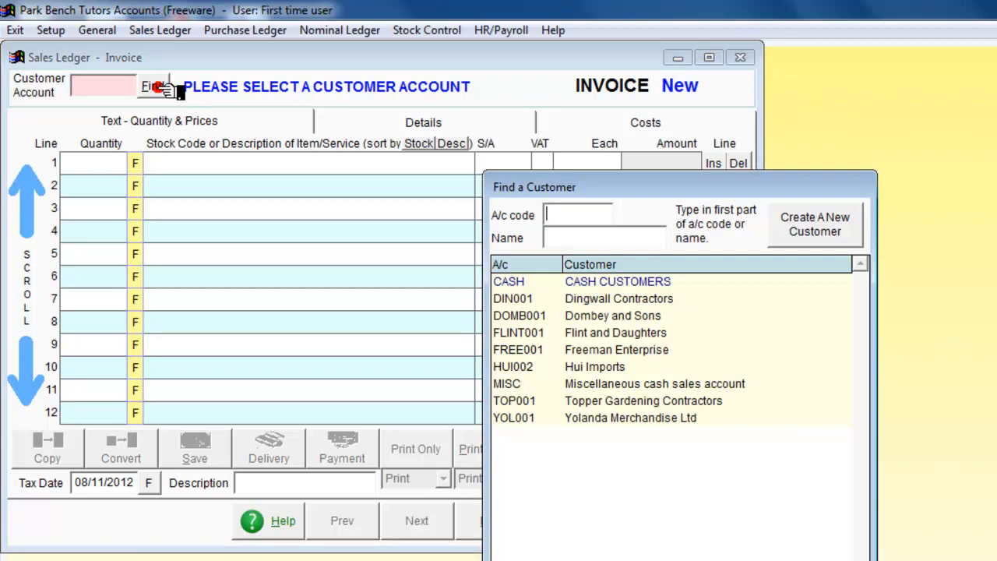
double_click(516, 335)
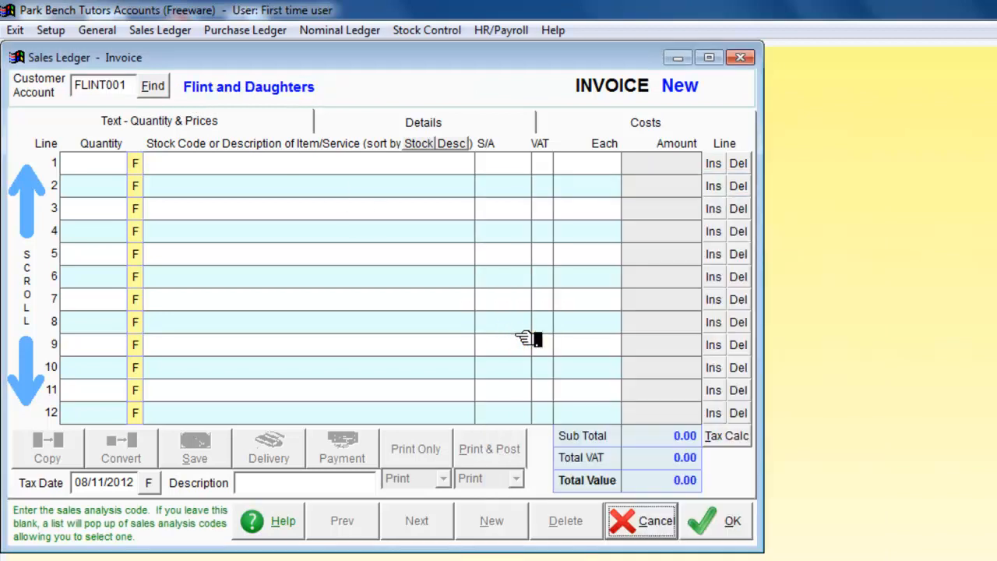
Step: Add the General Mowing stock item to line 1 of the Flint and Daughters invoice with a quantity of 25
click(140, 162)
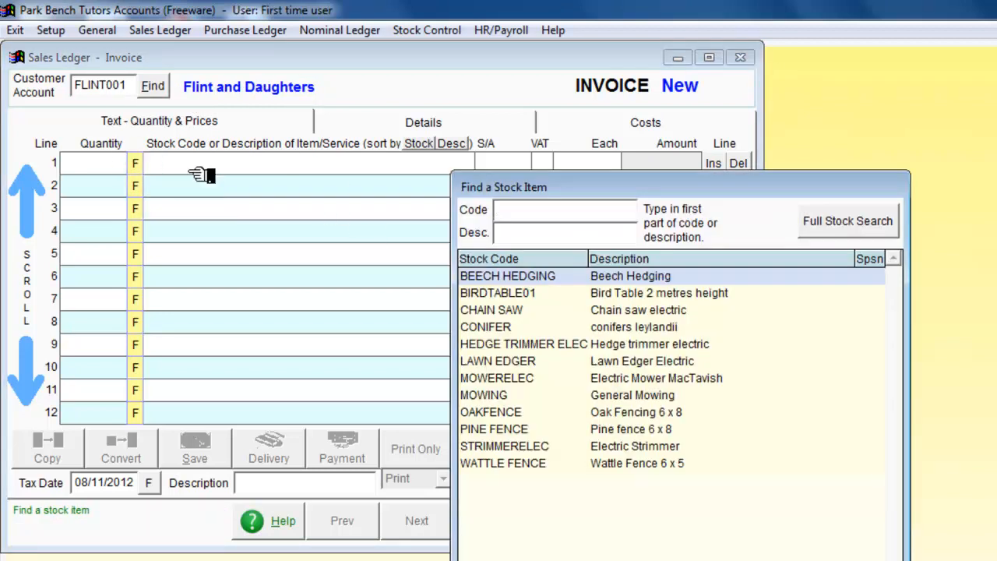
double_click(479, 393)
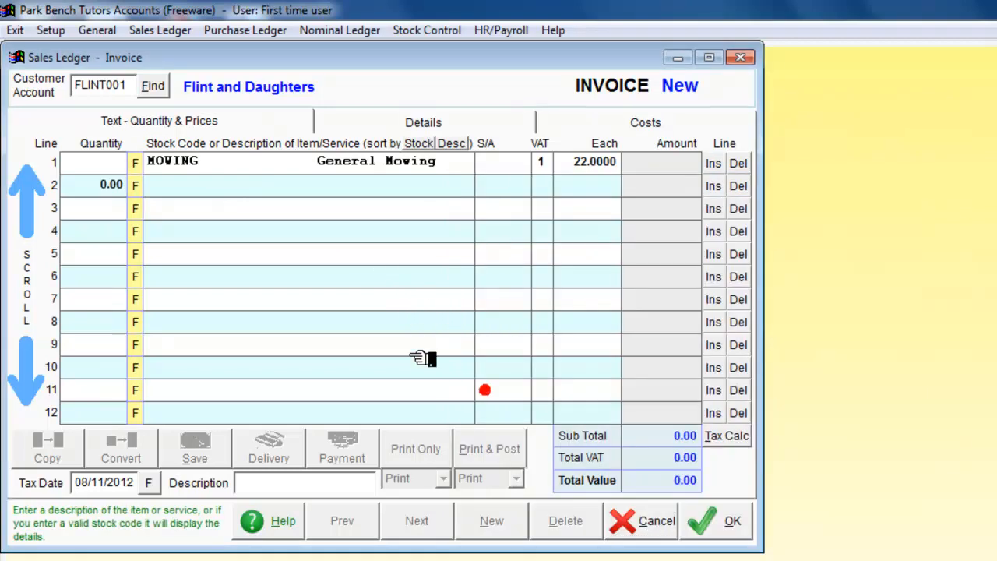
click(109, 162)
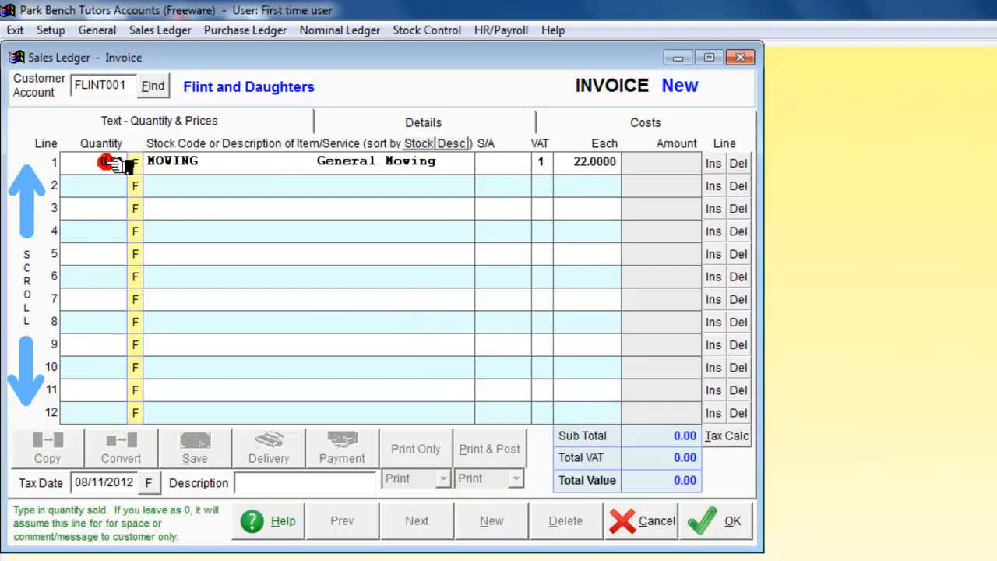
click(109, 162)
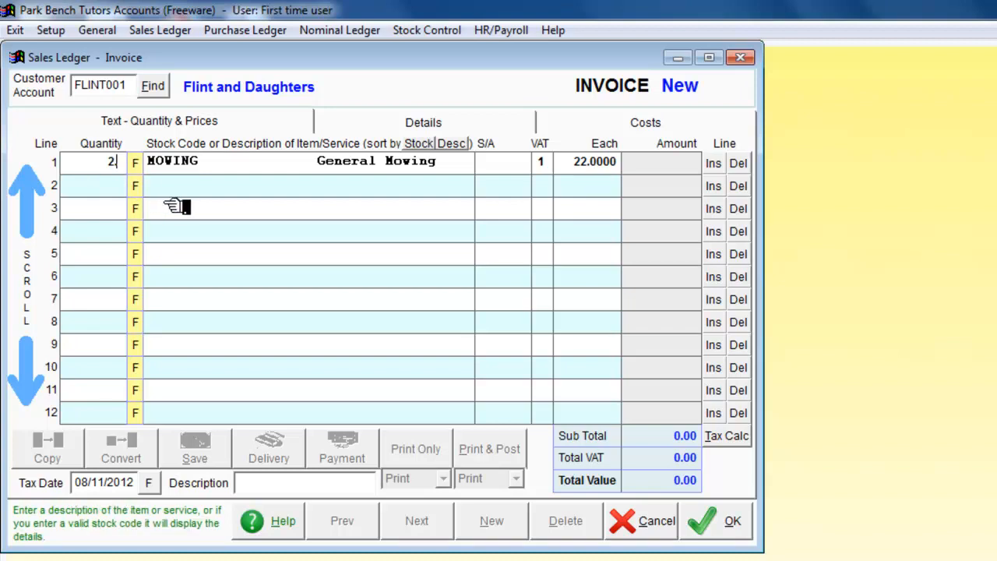
key(Tab)
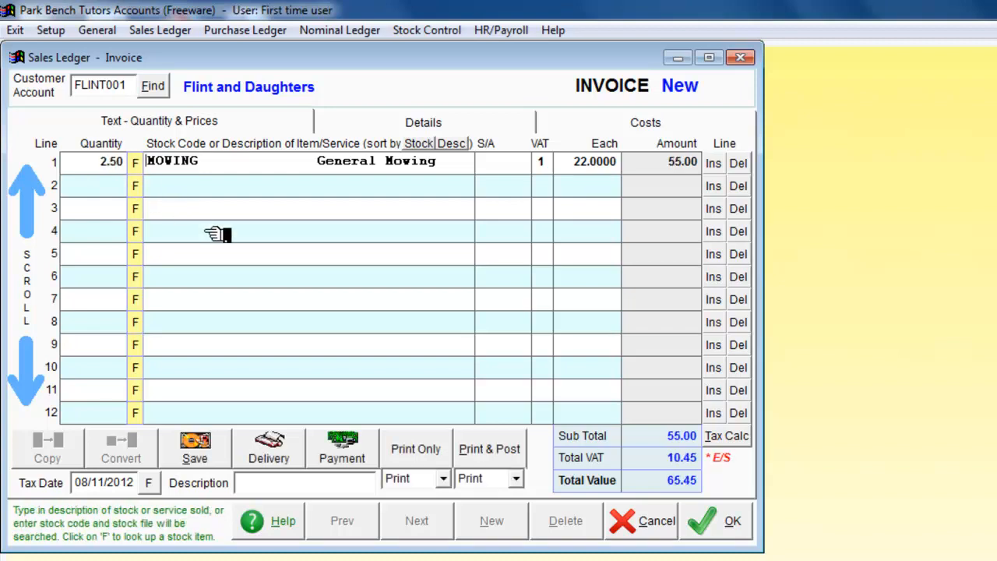
click(99, 162)
text(2.)
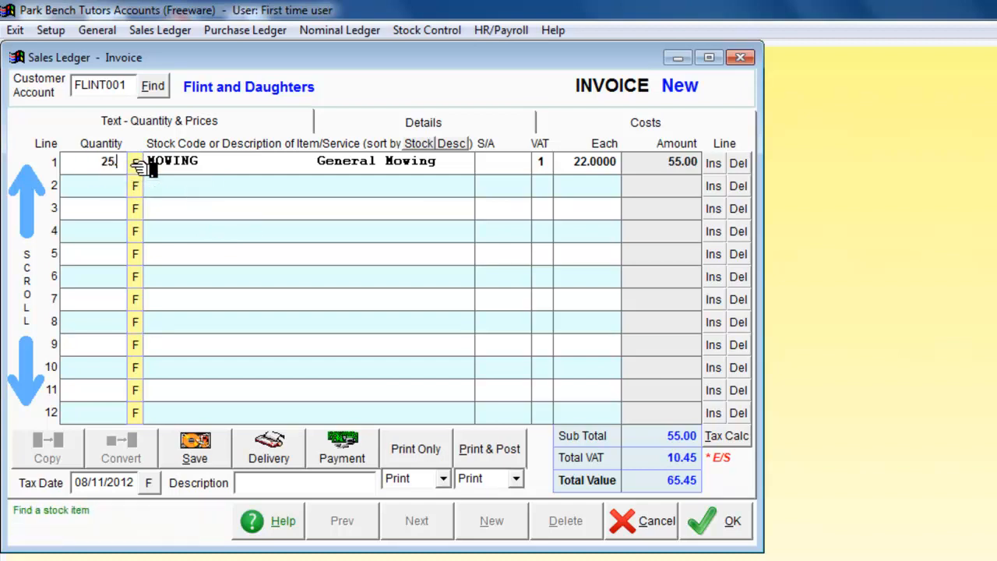
key(Tab)
key(Tab)
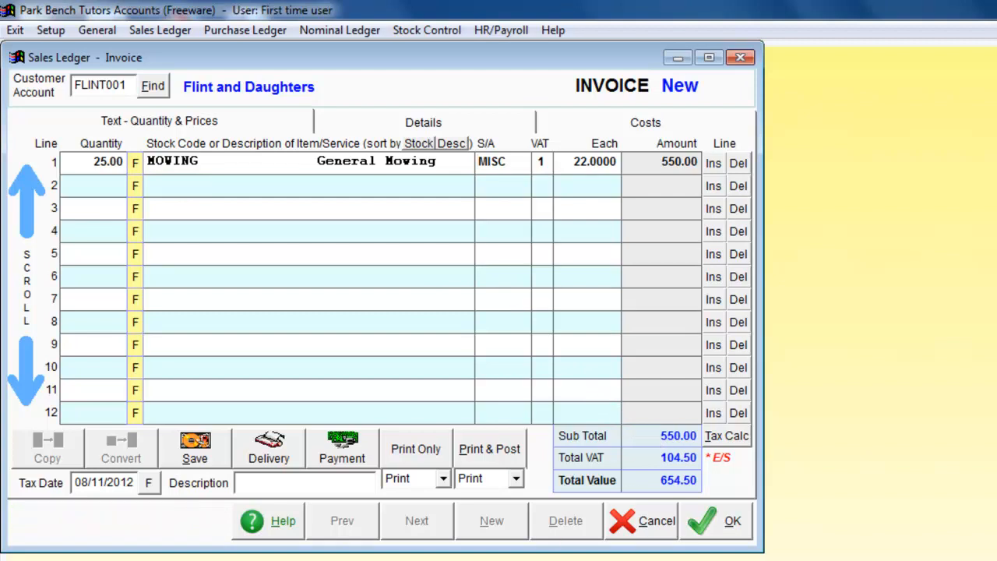
Step: Switch to Calculator, work out 20% of the invoice's 550 sub total, and close Calculator
click(302, 560)
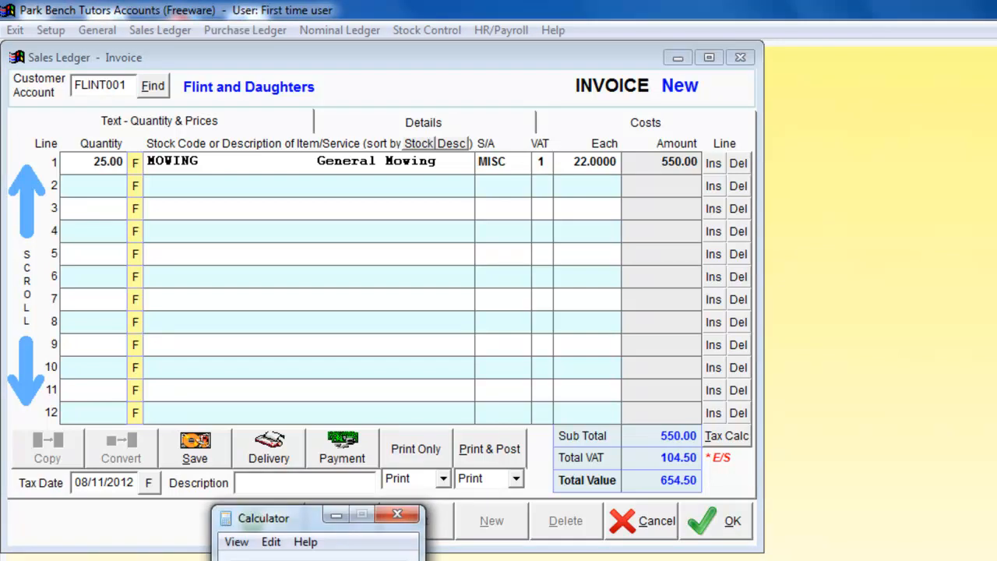
drag(301, 516, 242, 202)
click(228, 401)
click(229, 401)
click(210, 461)
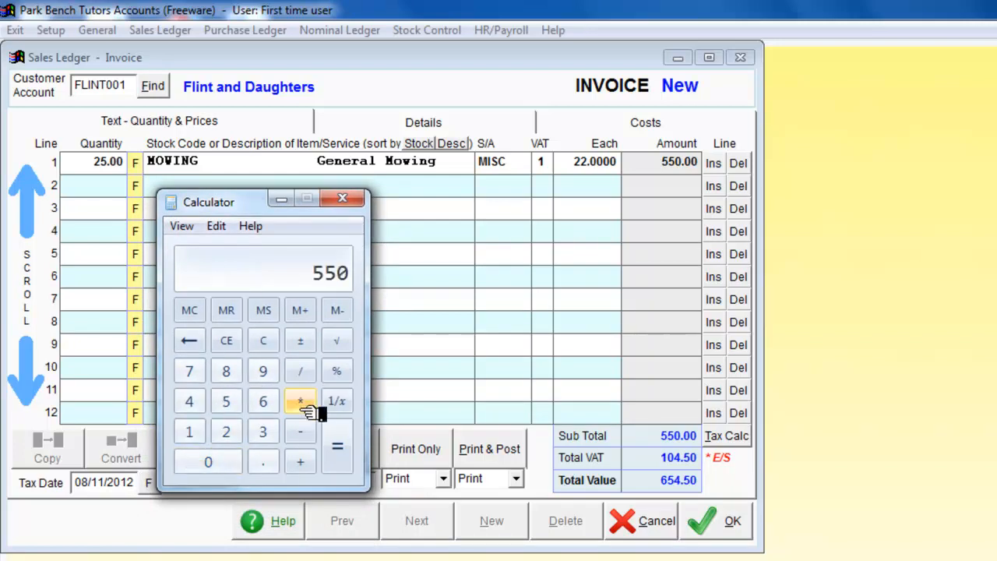
click(303, 401)
click(226, 432)
click(209, 461)
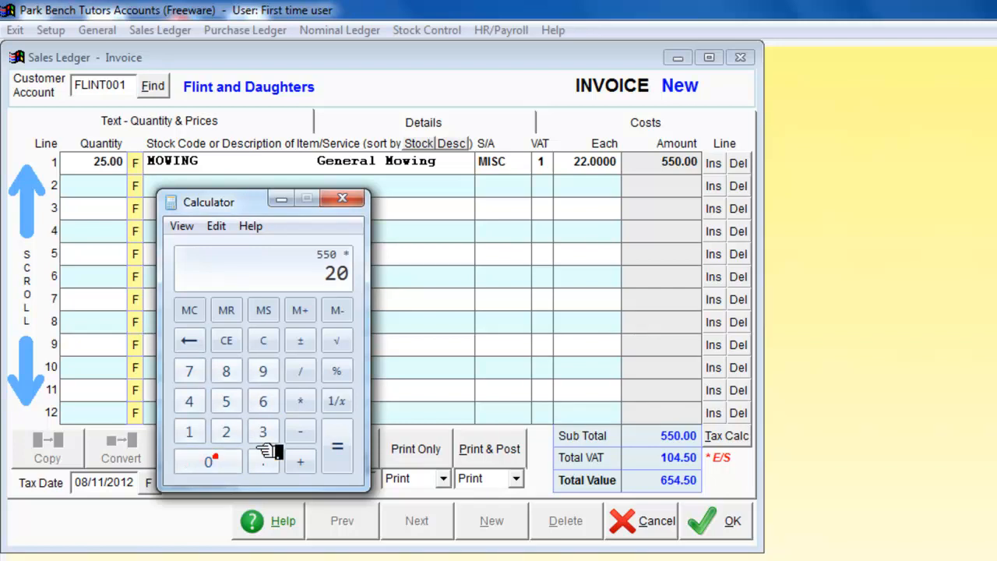
click(338, 372)
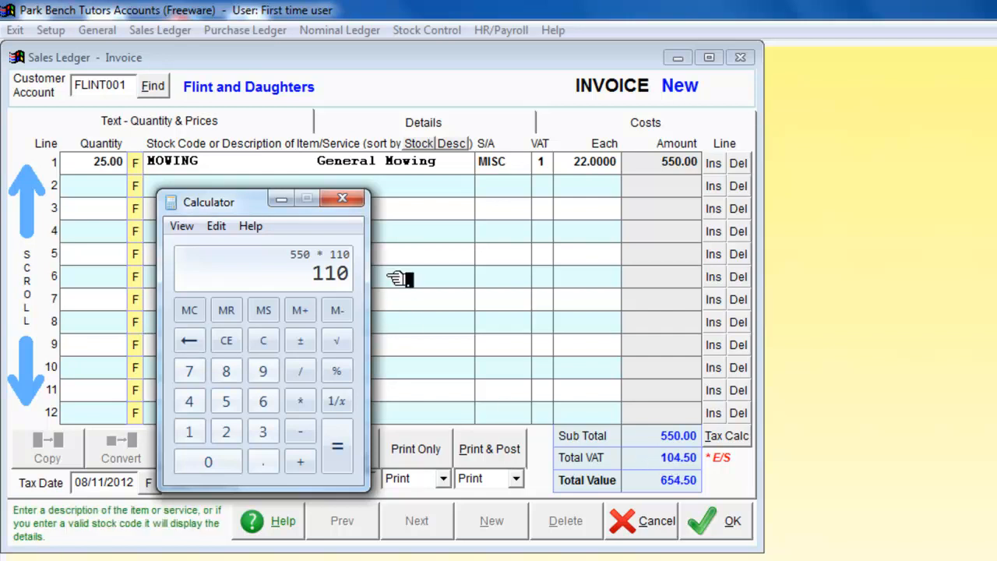
click(348, 202)
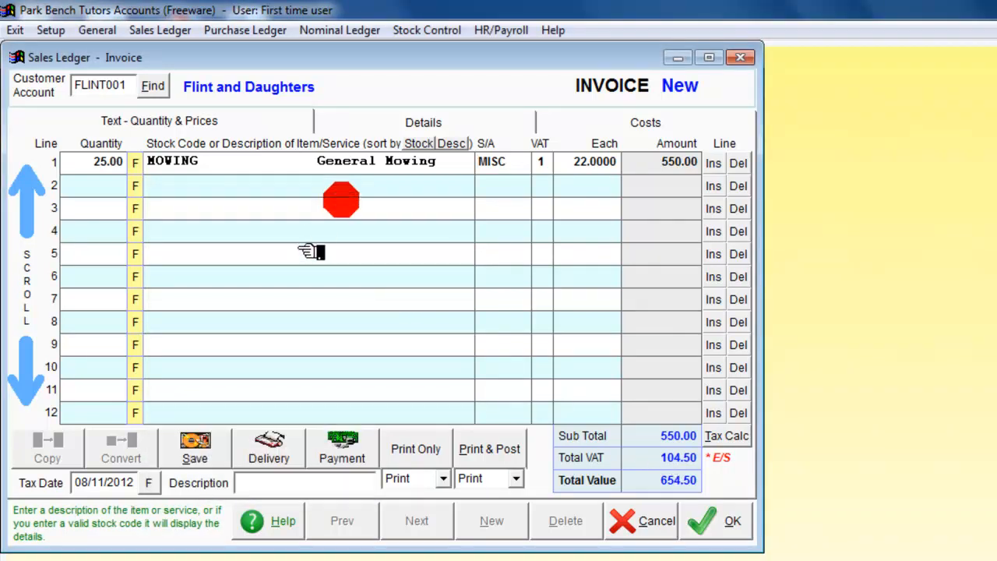
Step: Switch to Calculator again and work out the 5% early settlement discount on 550
click(265, 560)
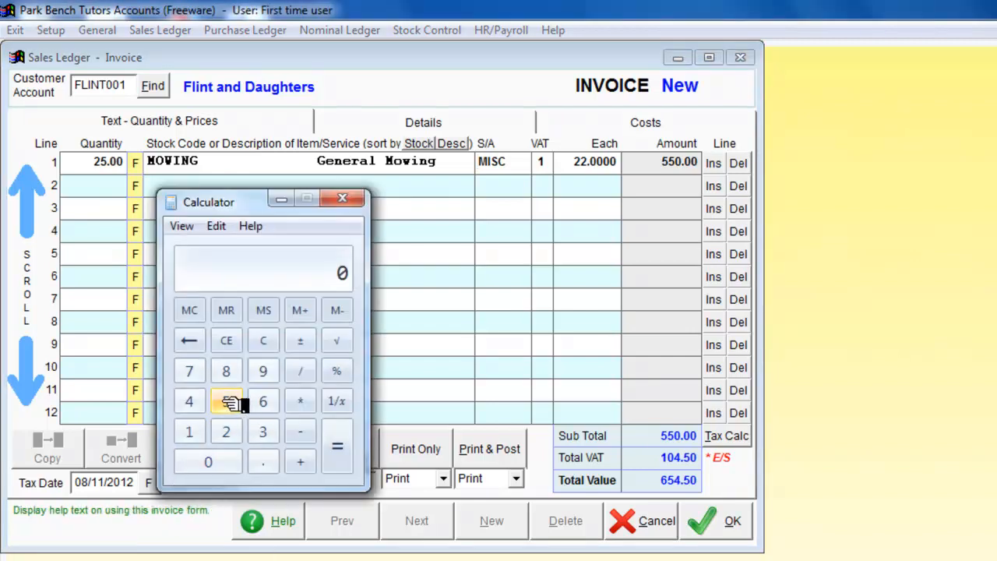
double_click(227, 405)
click(208, 466)
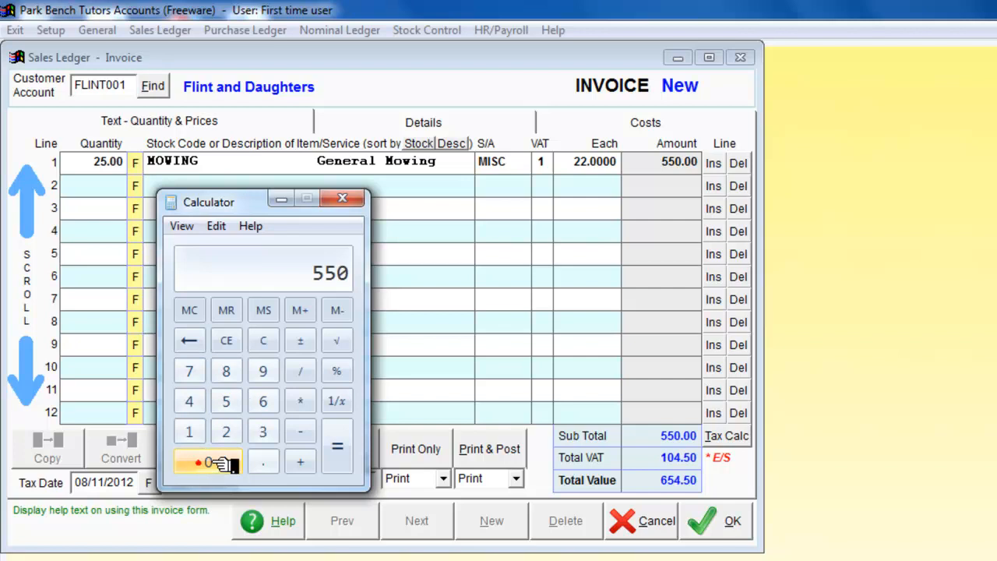
click(303, 401)
click(227, 403)
click(339, 372)
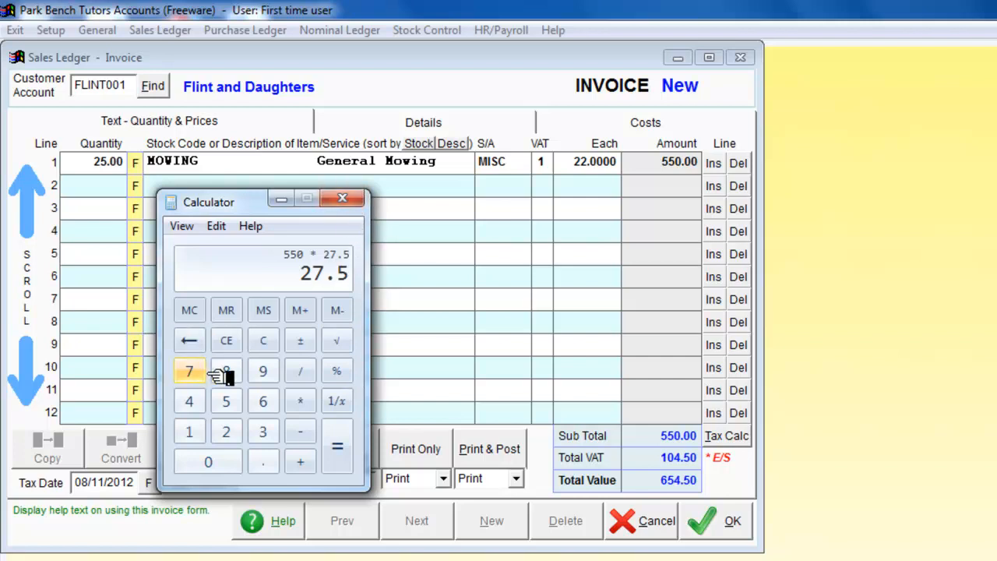
Step: Clear the calculation and subtract the 27.5 discount from 550
click(262, 340)
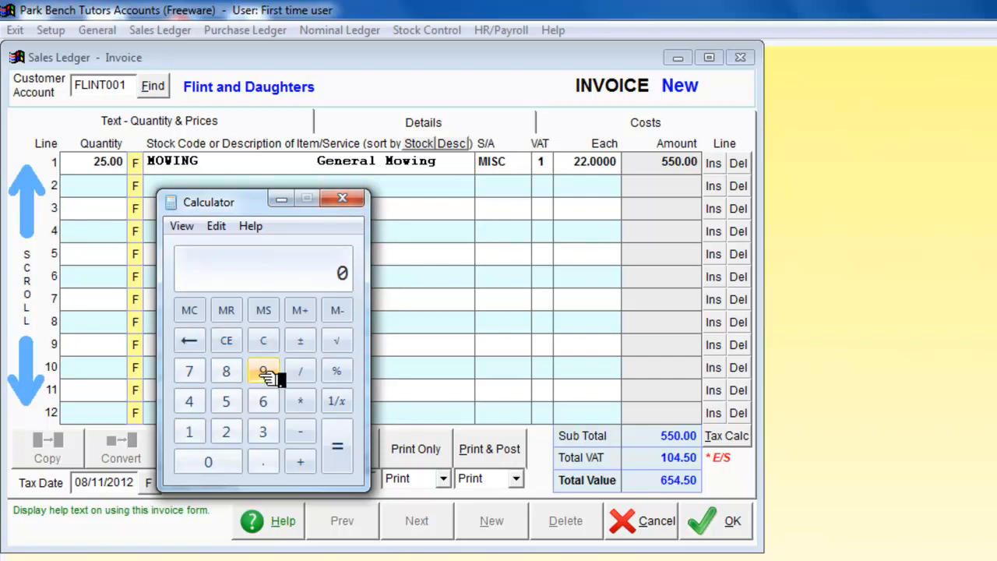
click(225, 401)
click(227, 401)
click(210, 460)
click(303, 431)
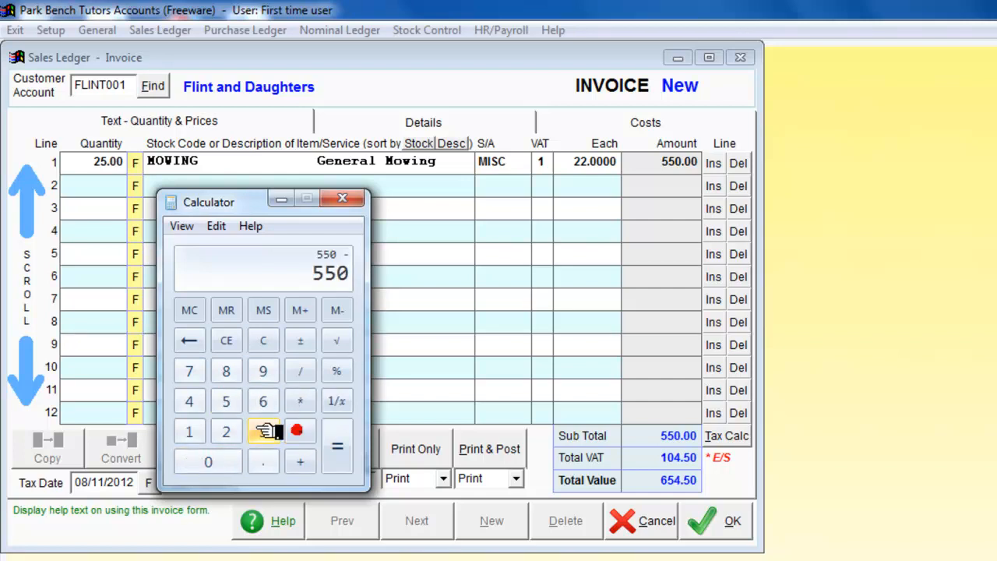
click(227, 432)
click(199, 379)
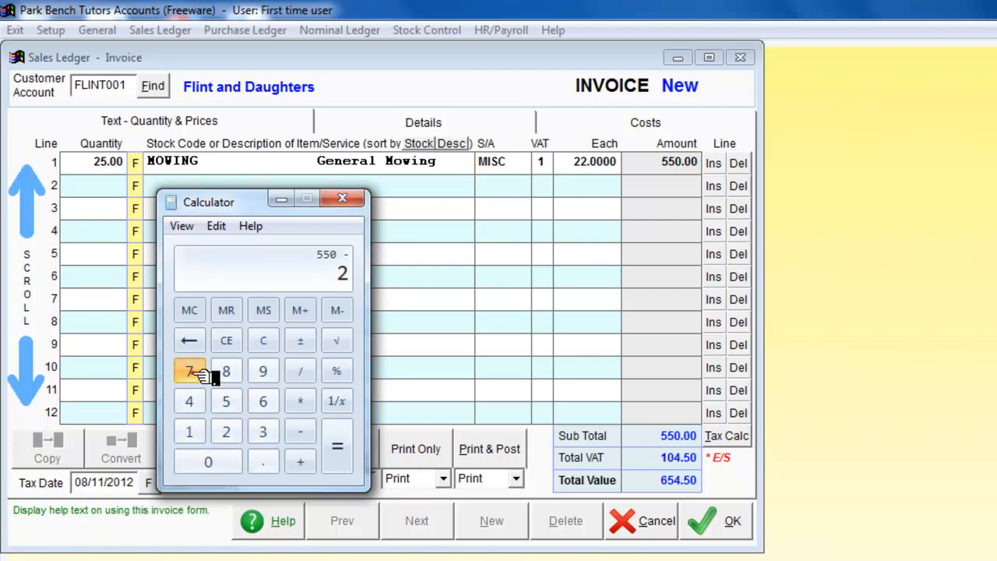
click(265, 461)
click(227, 401)
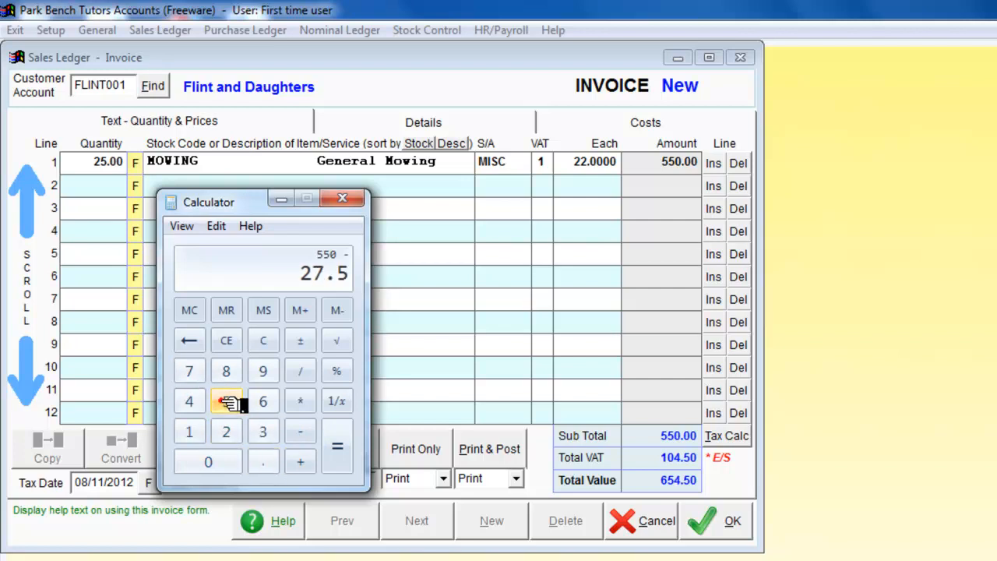
click(336, 451)
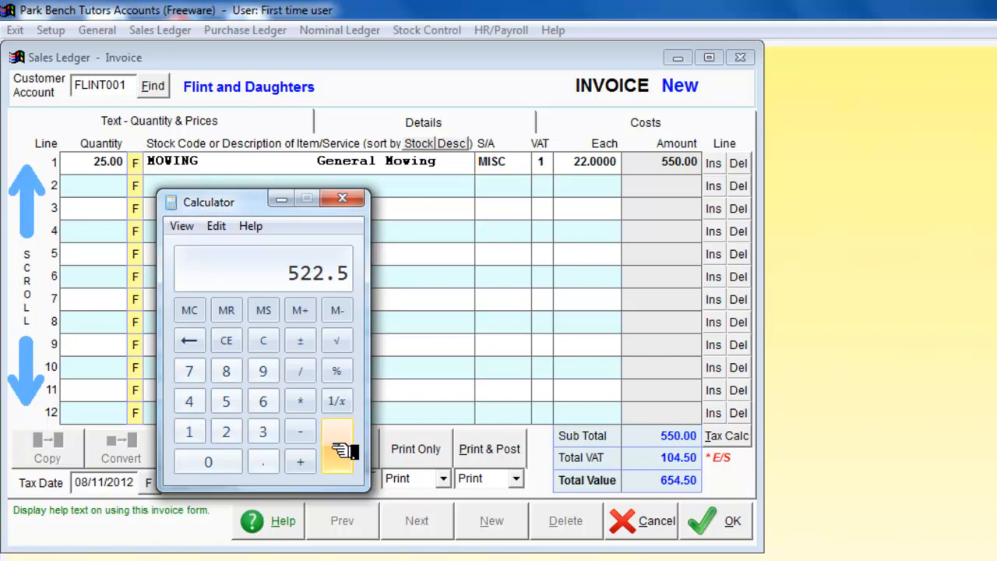
Step: Work out 20% VAT on the discounted amount to check the invoice's total VAT
click(297, 401)
click(226, 433)
click(211, 459)
click(338, 372)
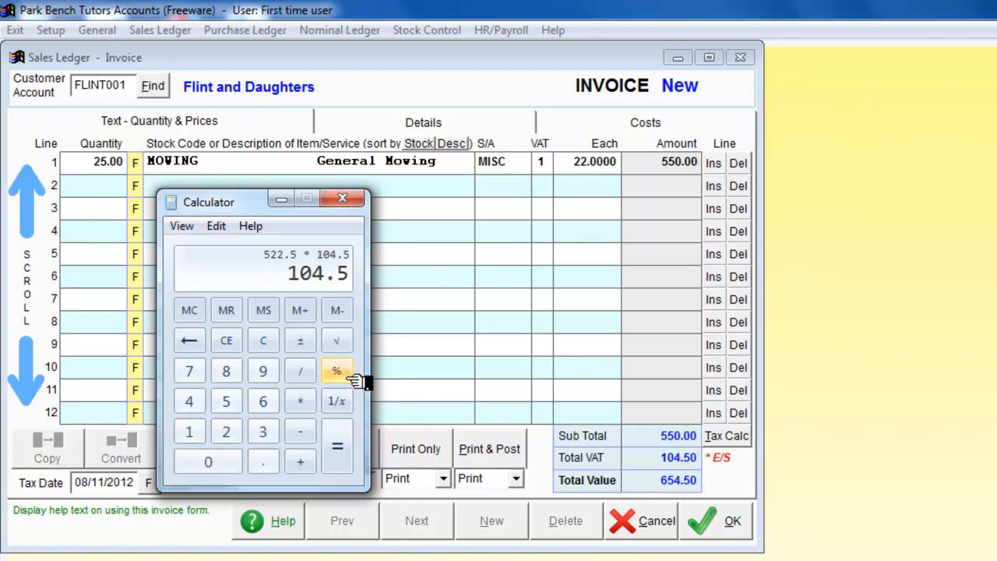